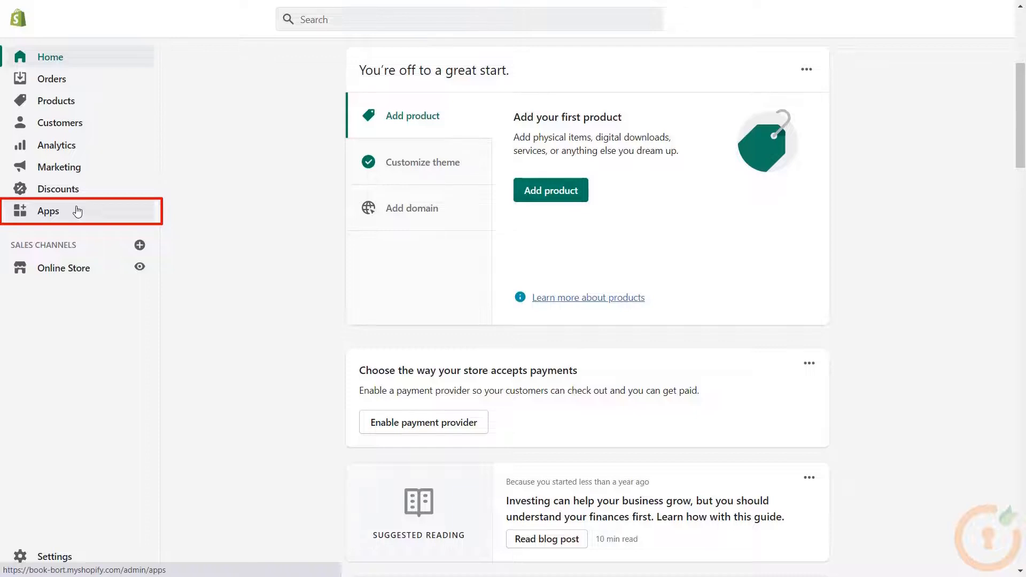
Step: Open the Single Sign On - SSO Login app's IDP setup, start adding an identity provider, and open the miniOrange metadata information
click(78, 212)
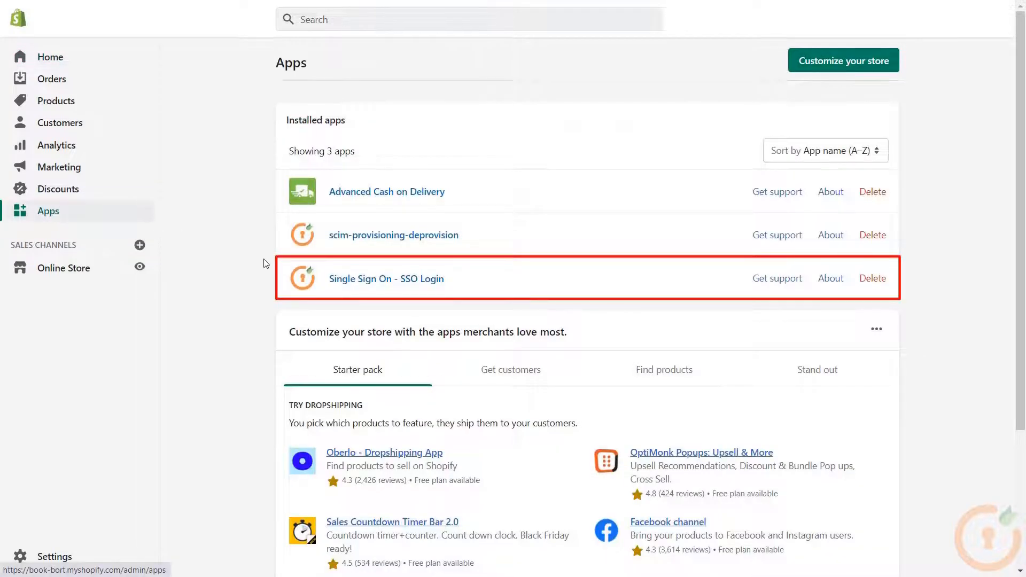
click(348, 280)
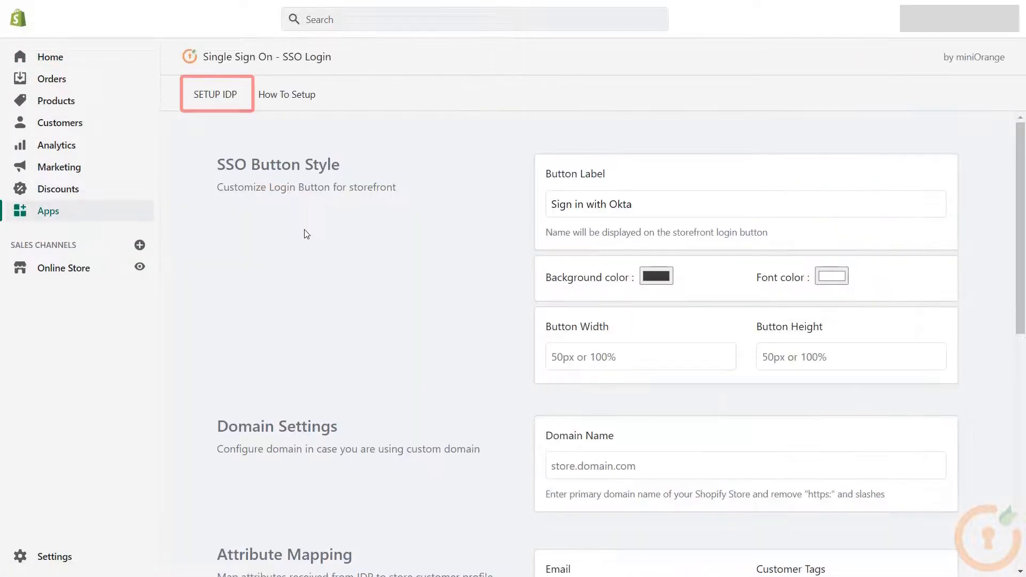
click(213, 101)
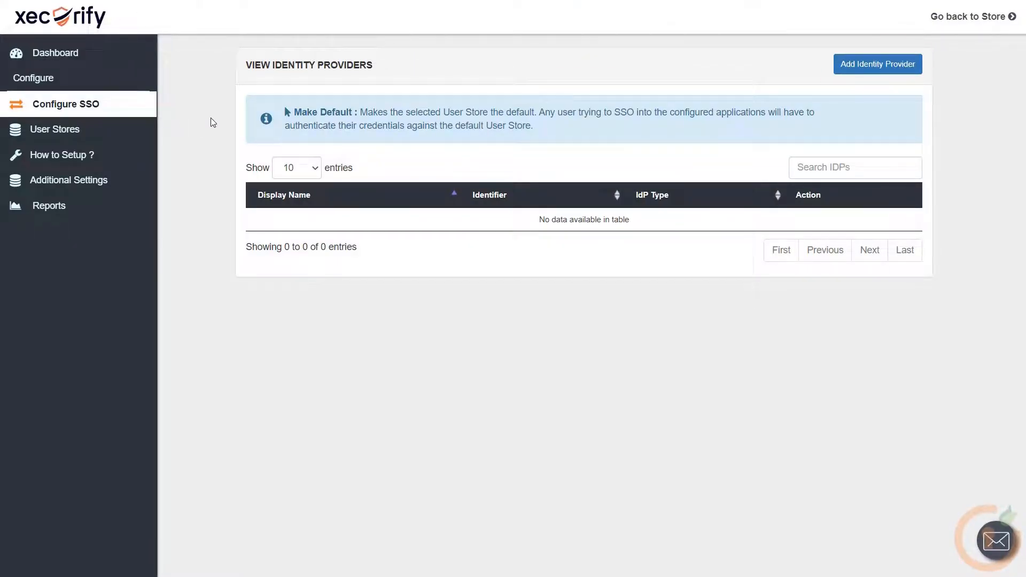
click(849, 63)
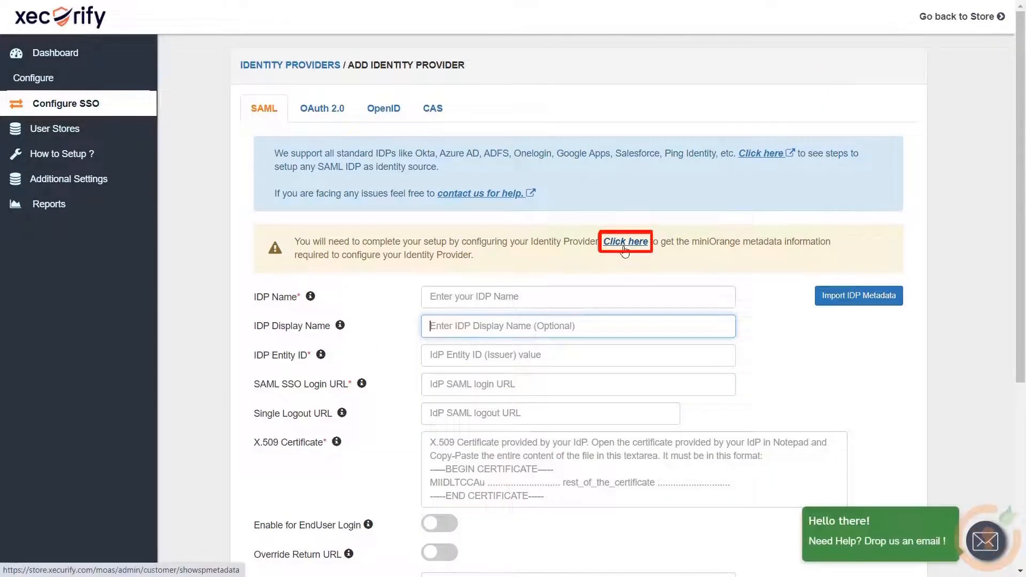
click(625, 249)
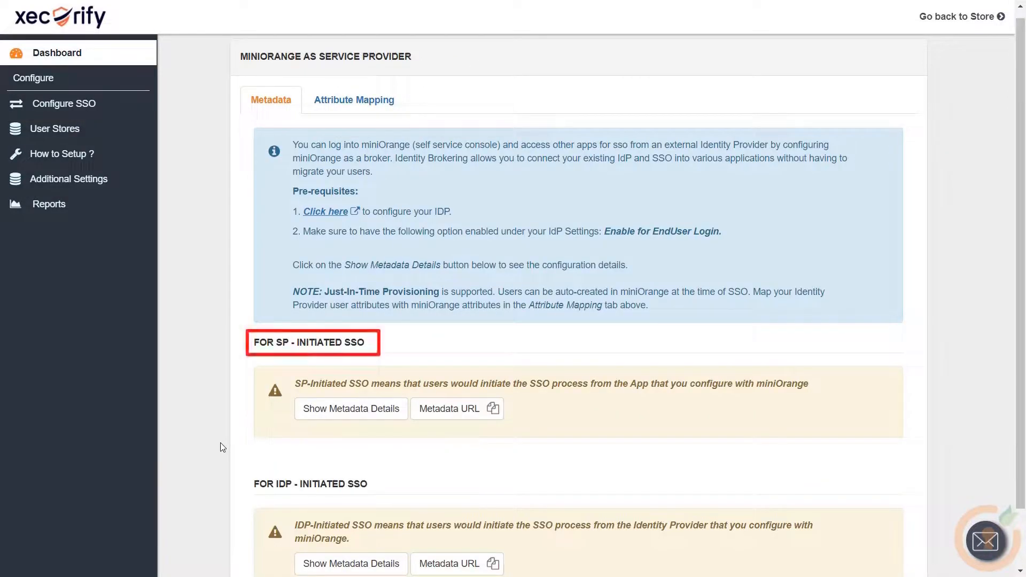
Step: Copy the SP-initiated SSO ACS URL into Okta's Single sign on URL, and copy the Entity ID or Issuer value from miniOrange
click(343, 409)
scroll(962, 298, down, 5)
click(871, 239)
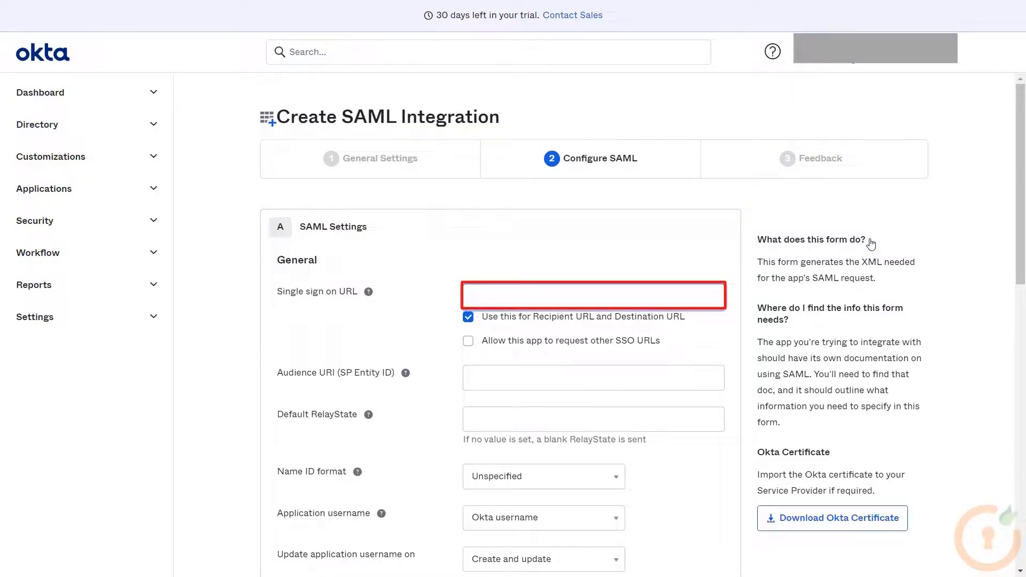
key(ctrl+v)
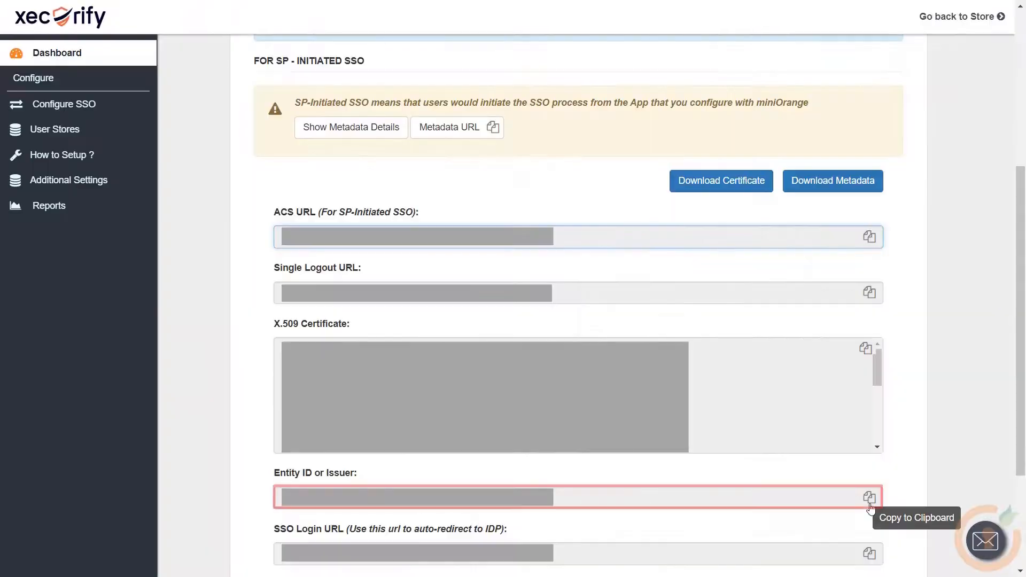
click(870, 498)
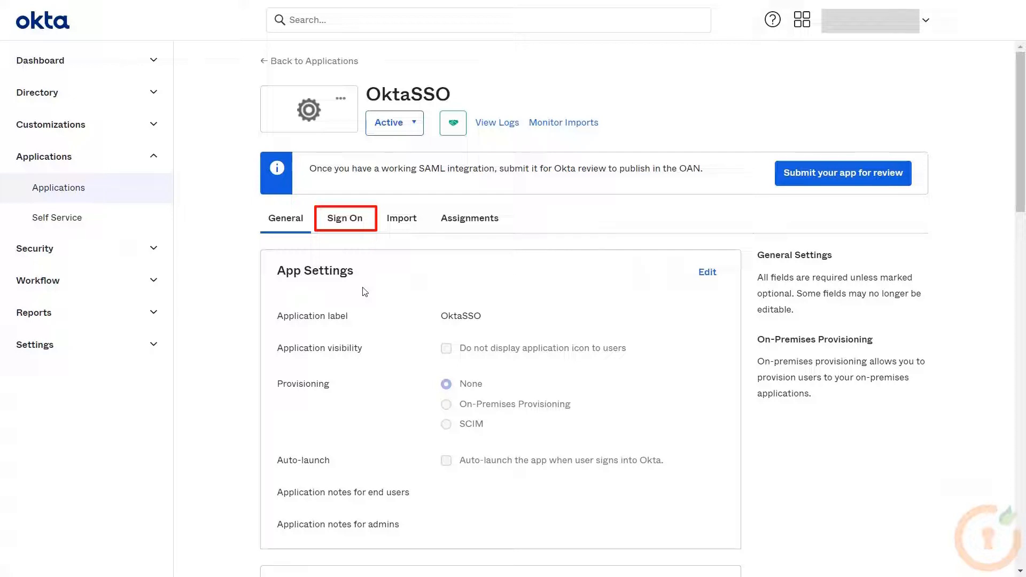
Step: In Okta, open the identity provider metadata from the OktaSSO application's sign-on settings and select its URL
click(345, 218)
scroll(421, 222, down, 6)
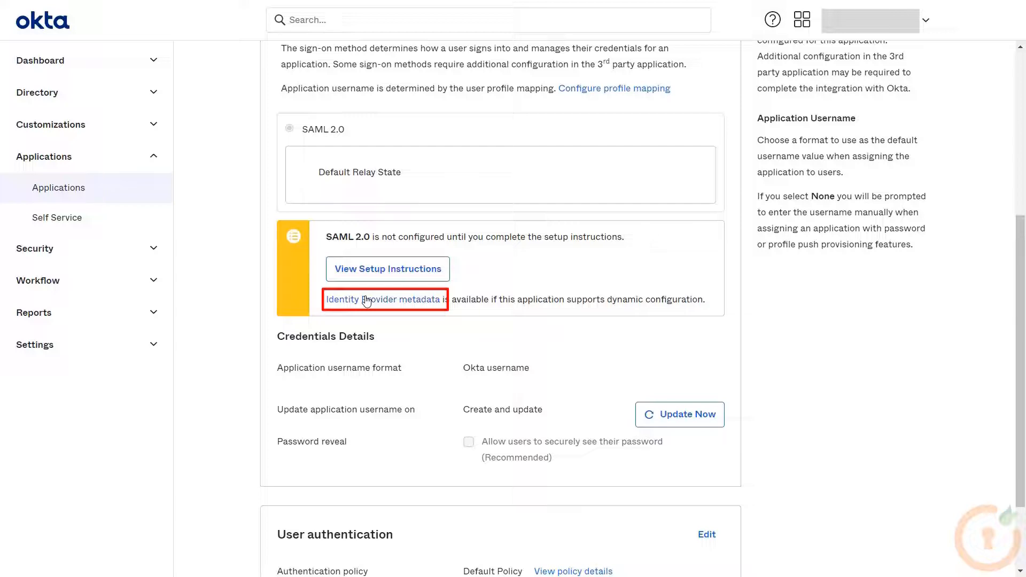
click(366, 301)
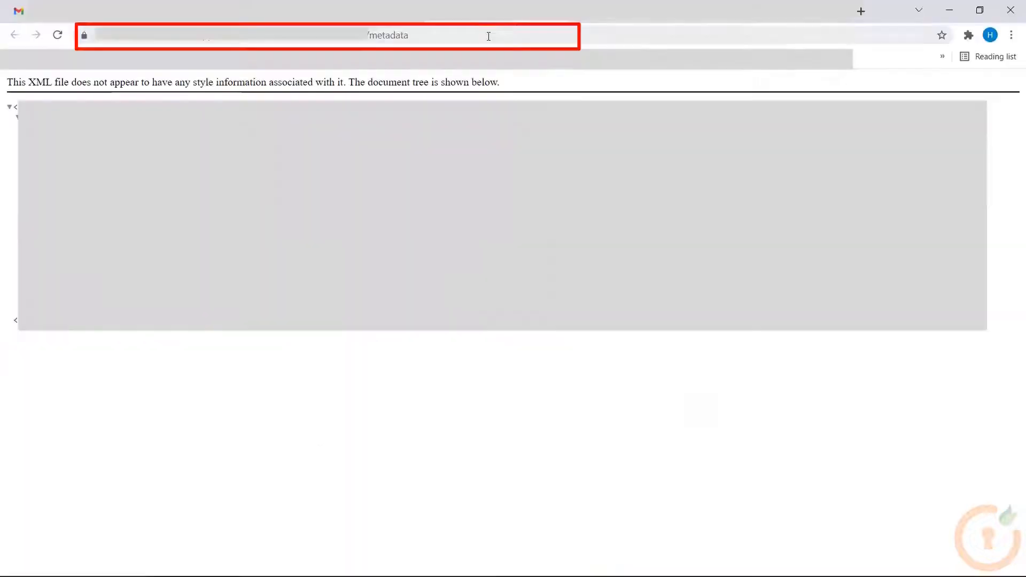
click(489, 34)
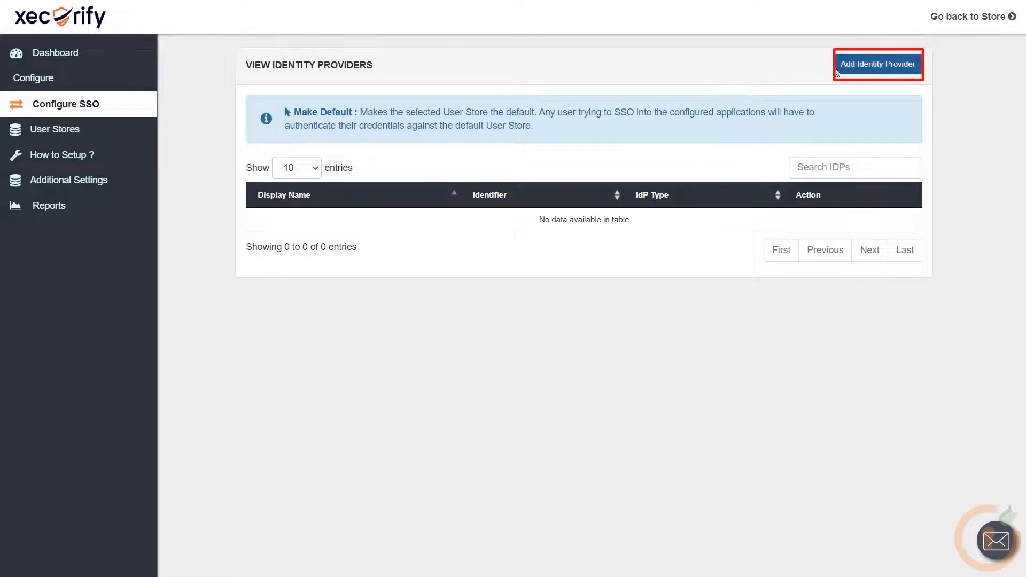
Step: In miniOrange, add a SAML identity provider named OktaSSO by importing its metadata from the Okta metadata URL, and save it
click(852, 66)
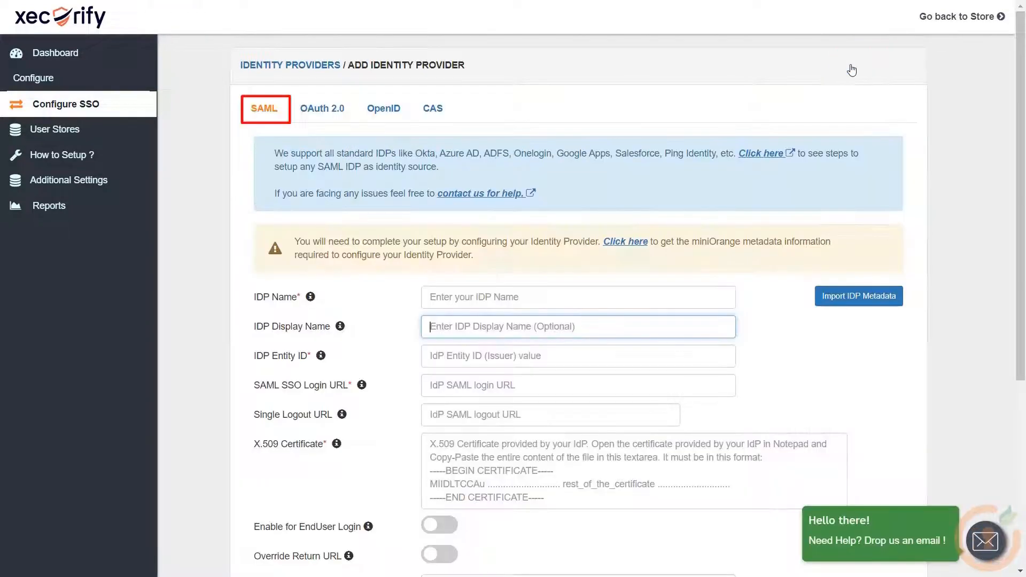
click(847, 297)
click(540, 85)
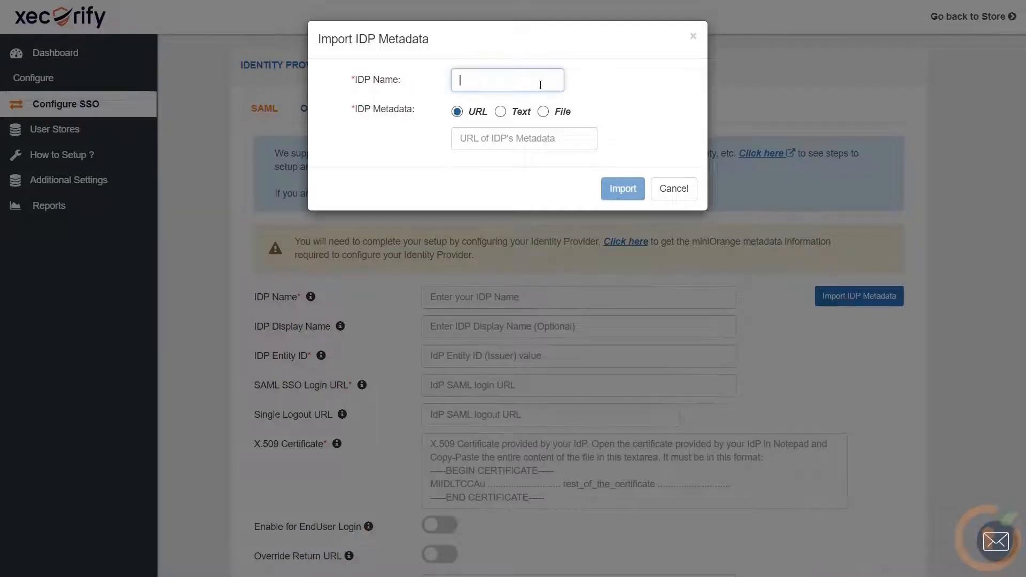
text(OktaSSO)
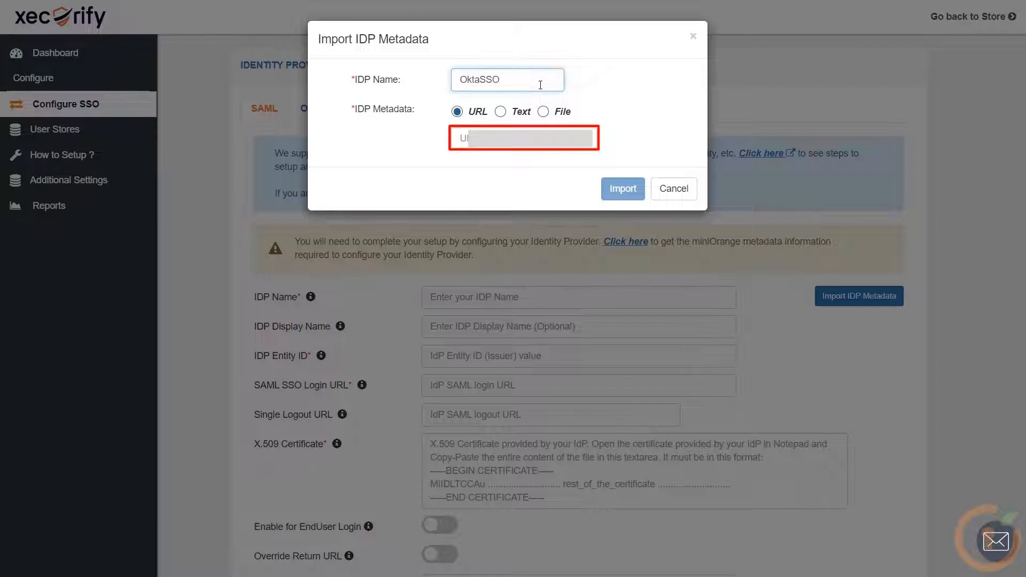
click(506, 134)
key(ctrl+v)
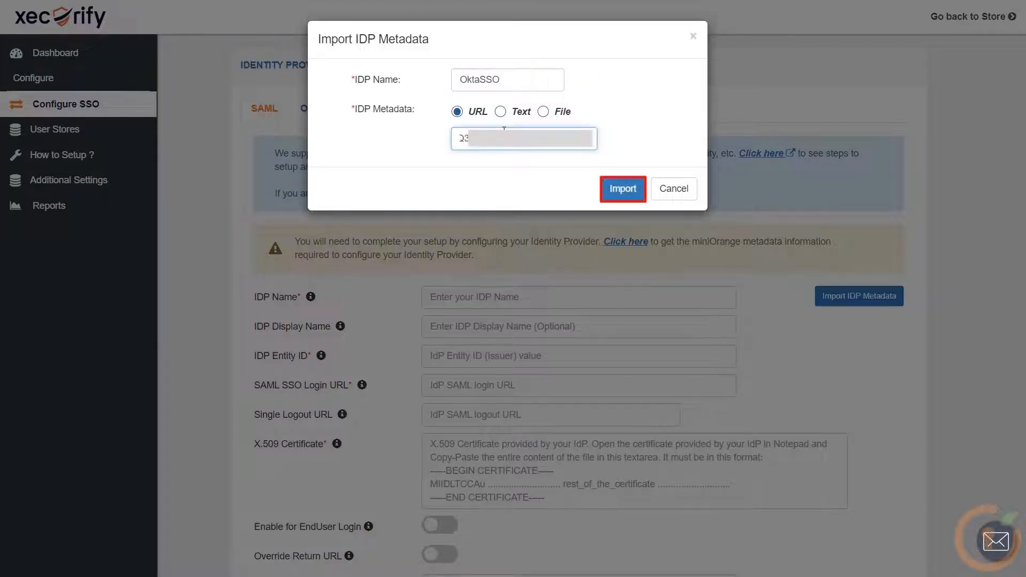
click(623, 189)
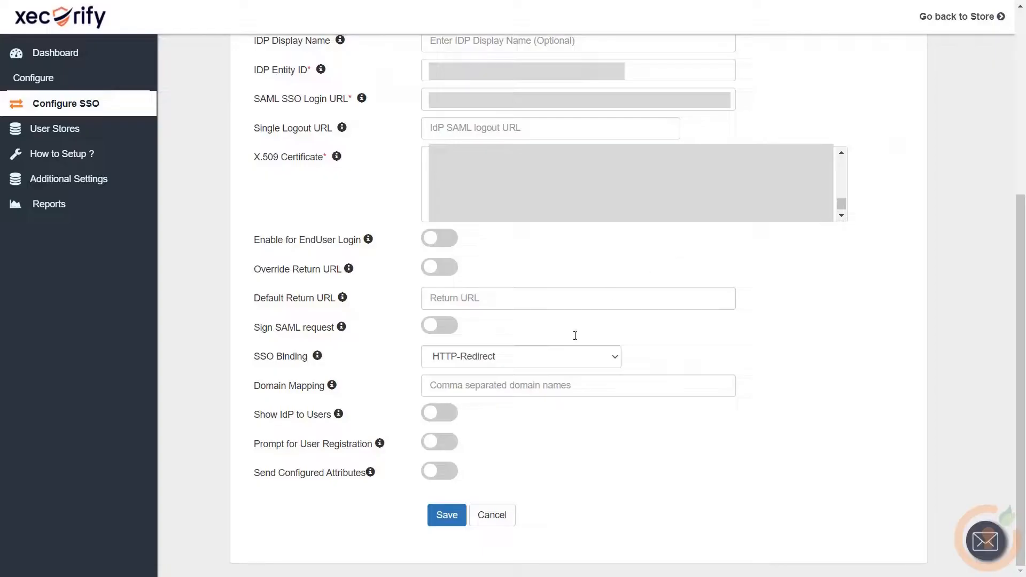
click(449, 514)
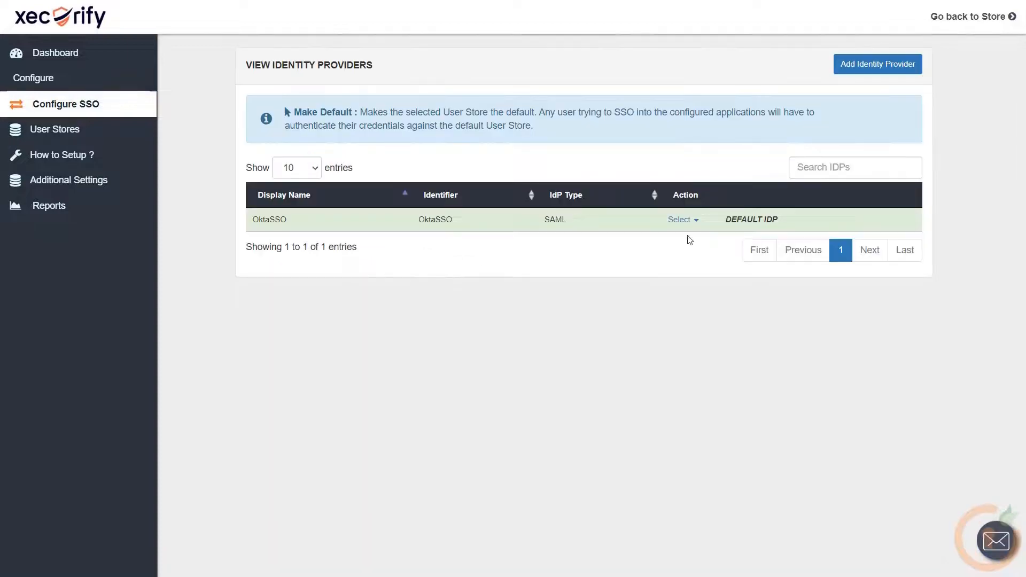
Step: Test the connection of the OktaSSO identity provider, signing in to Okta with the account password
click(686, 220)
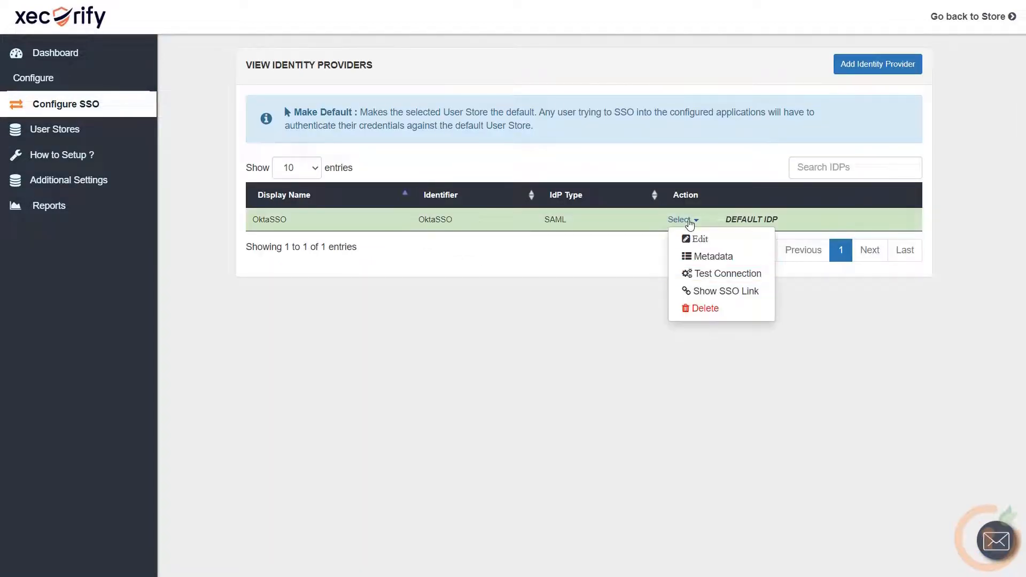
click(695, 274)
text(••••••••••••)
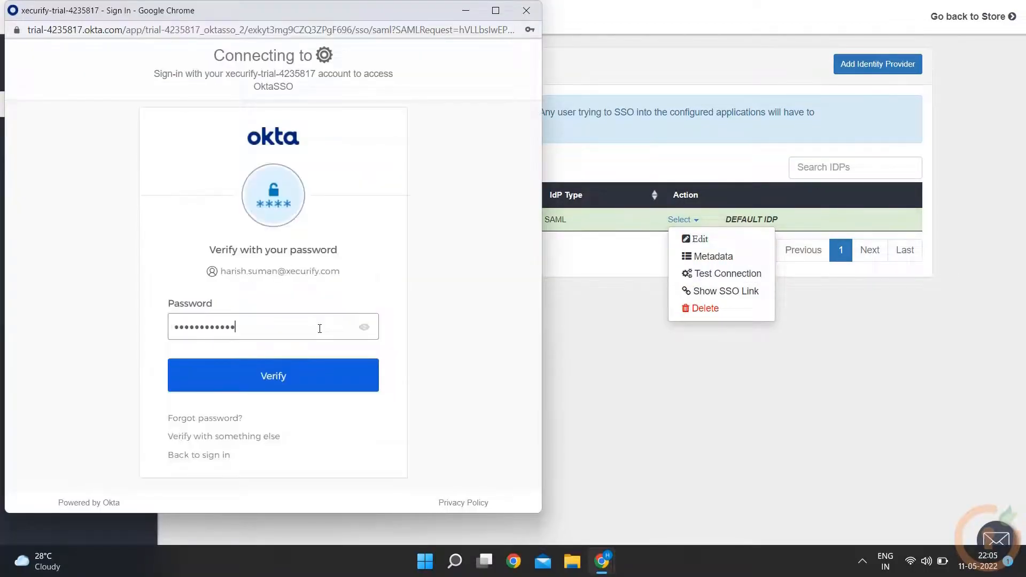
text(••••••)
key(Return)
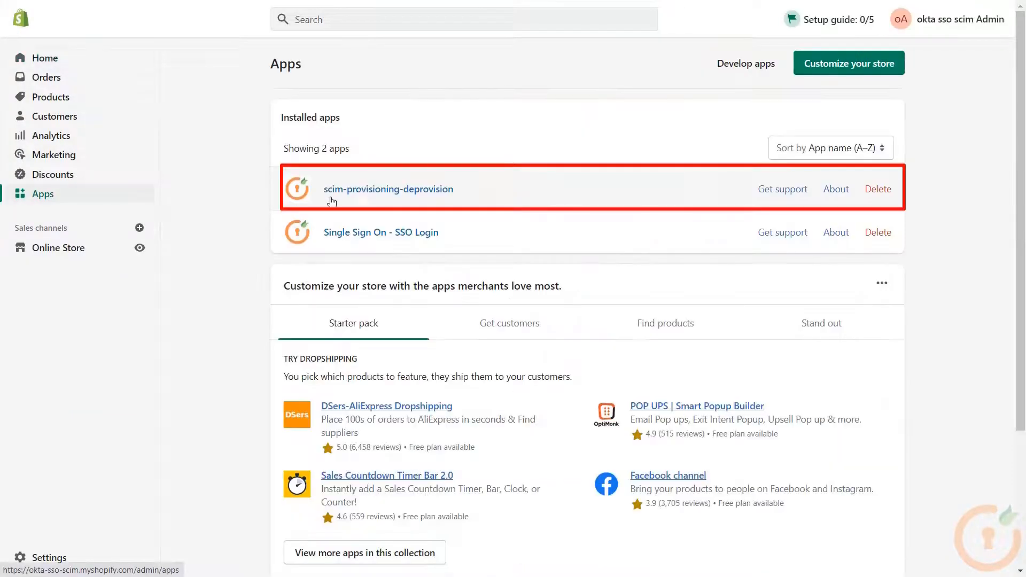
Step: In Shopify's scim-provisioning-deprovision app, enable Allow New Customer Creation and SCIM Provisioning, and save the settings
click(365, 200)
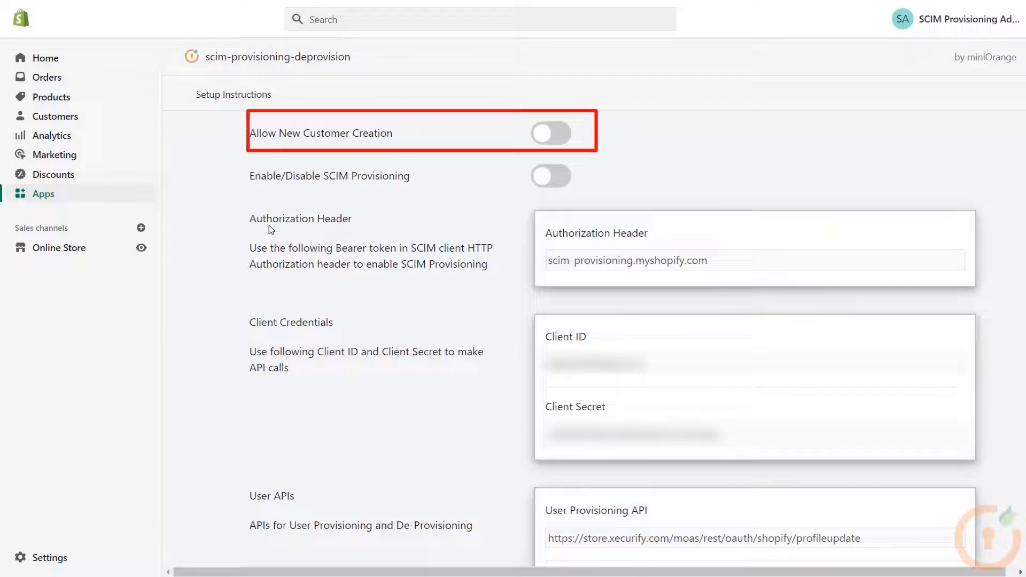
click(545, 136)
click(551, 181)
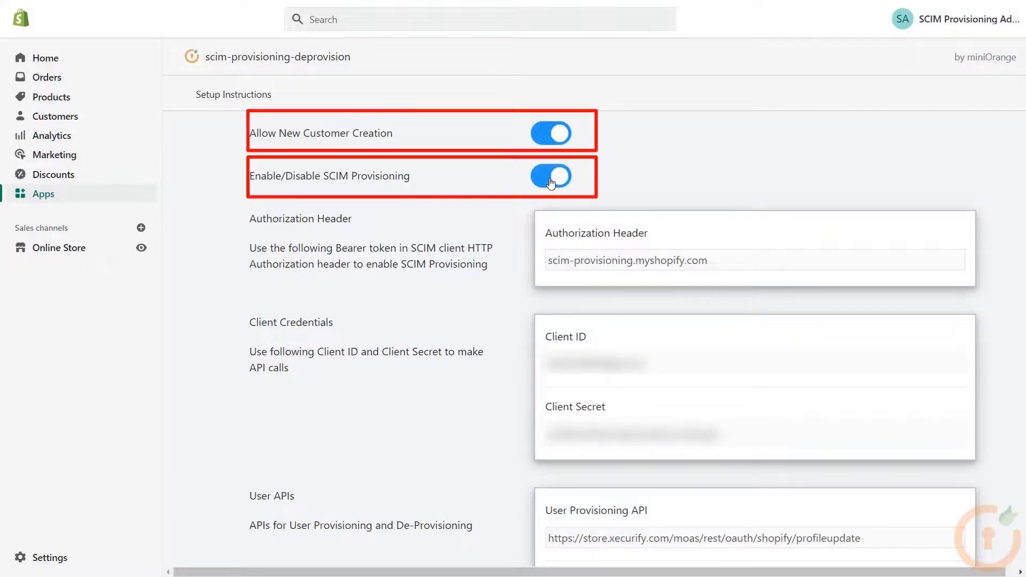
scroll(551, 183, down, 3)
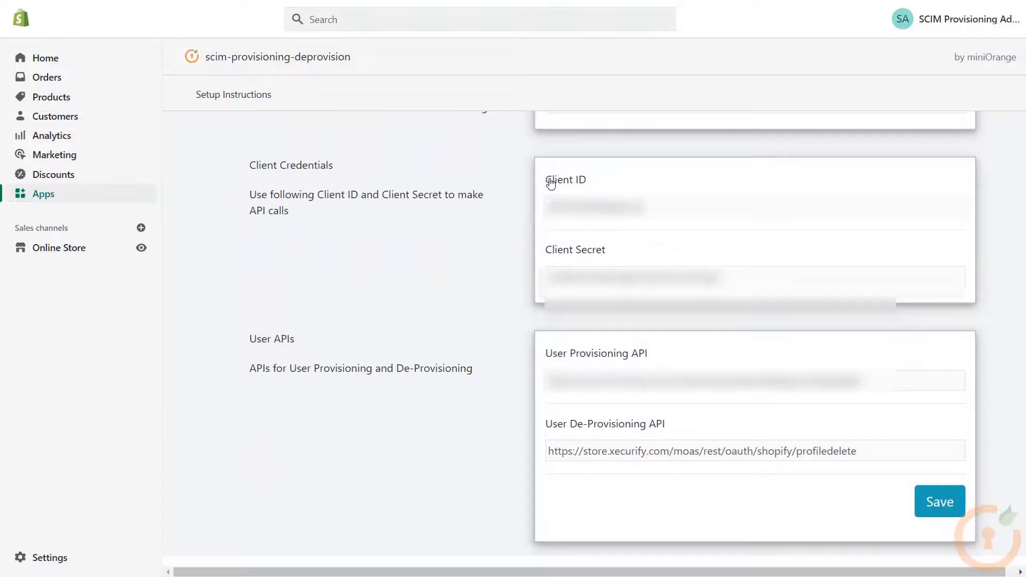
click(948, 513)
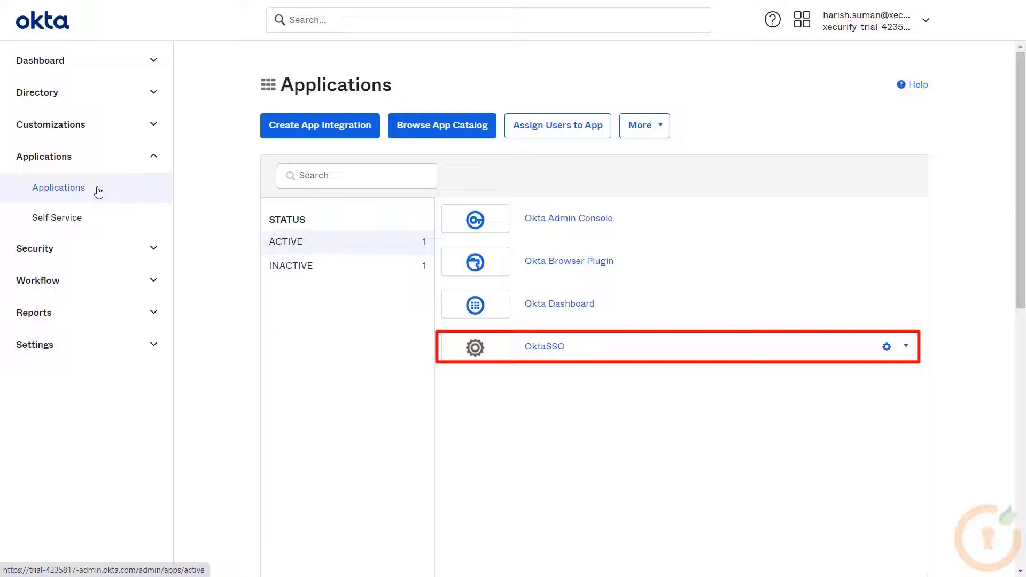
Step: In Okta, set the OktaSSO application's provisioning to SCIM and save its app settings
click(545, 347)
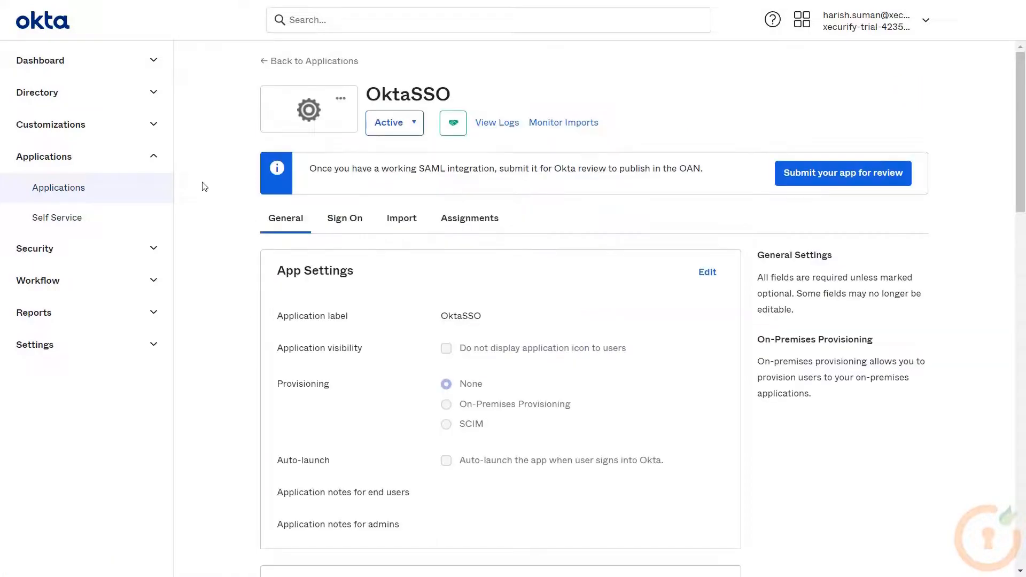
click(694, 275)
click(453, 456)
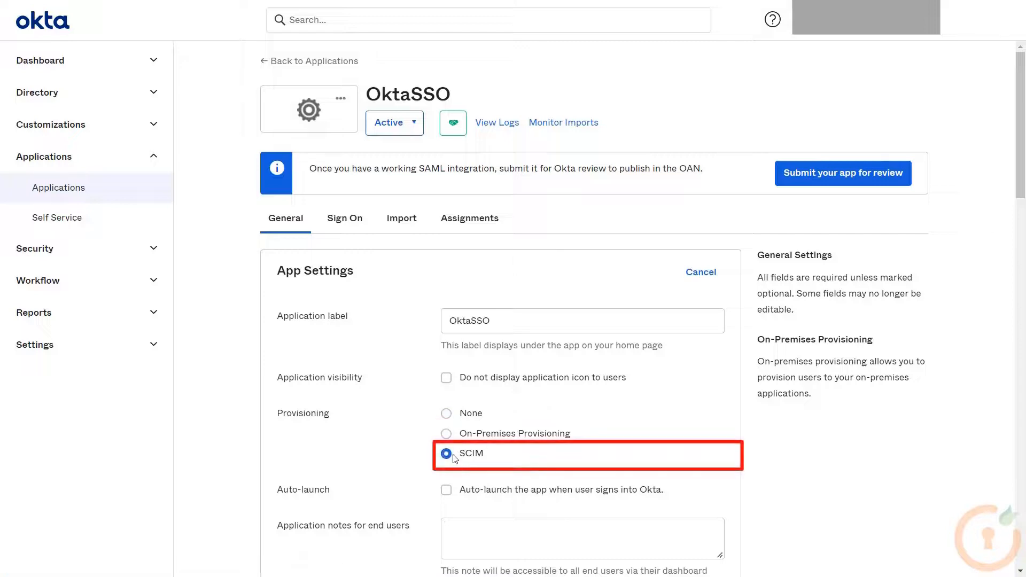
scroll(453, 456, down, 5)
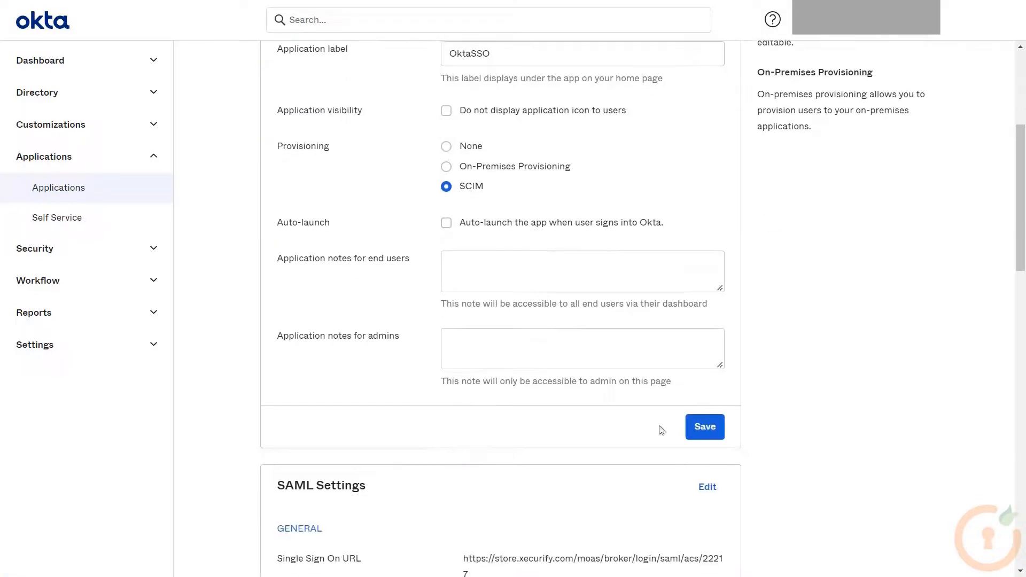
click(704, 427)
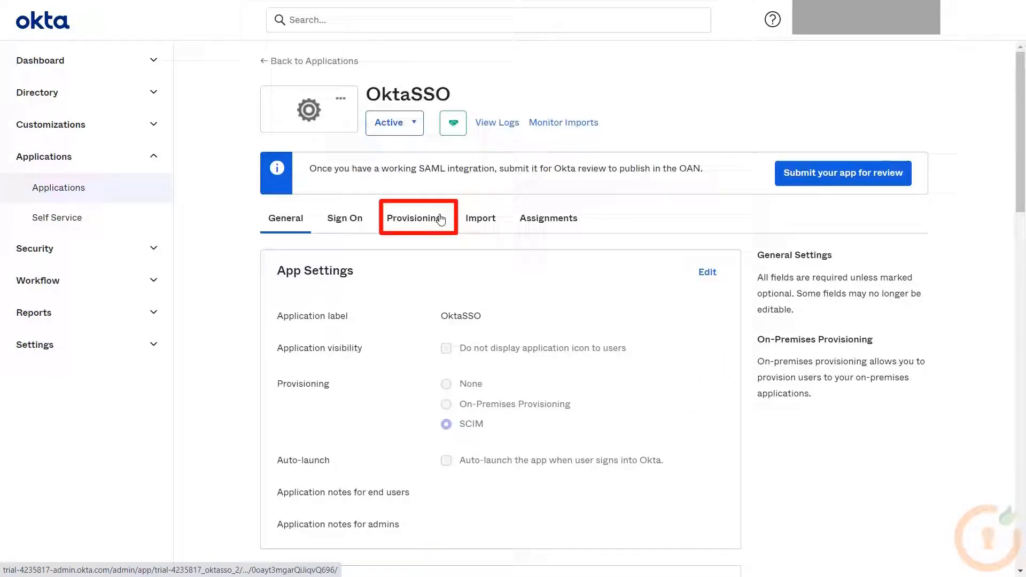
click(440, 219)
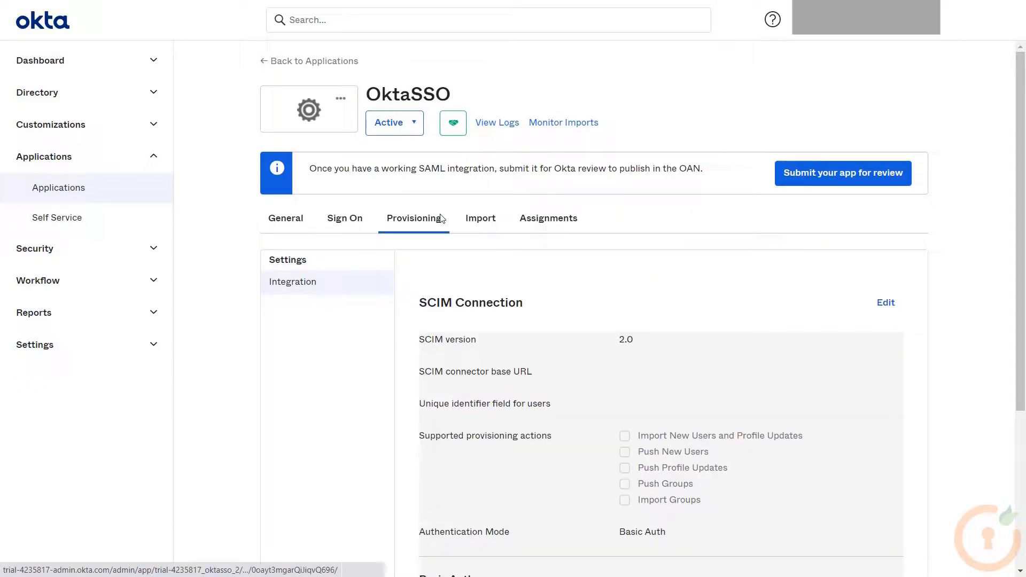
click(894, 305)
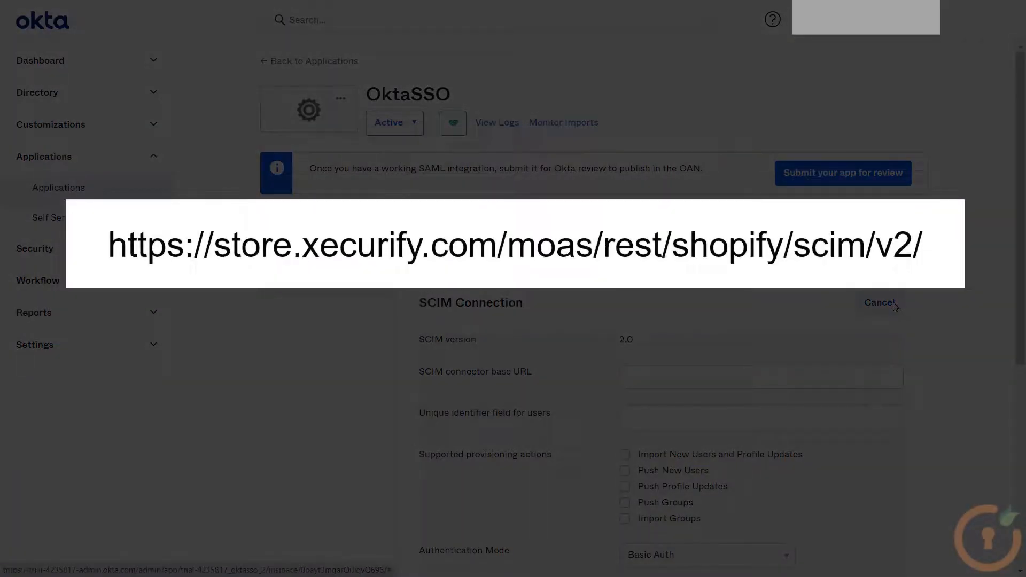
click(727, 368)
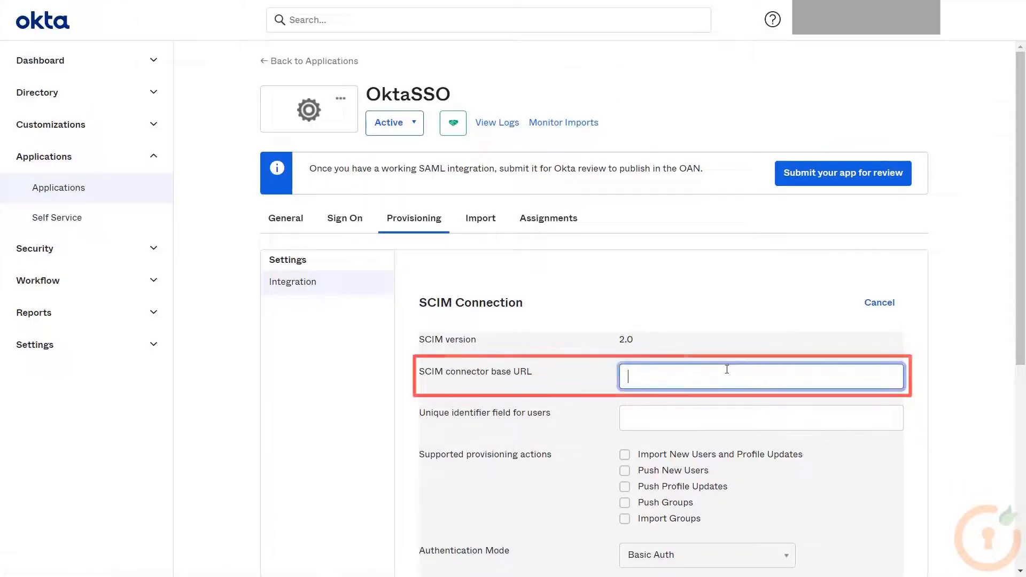
text(https://store.xecurify.com/moas/rest/shopify/scim/v2/)
click(707, 417)
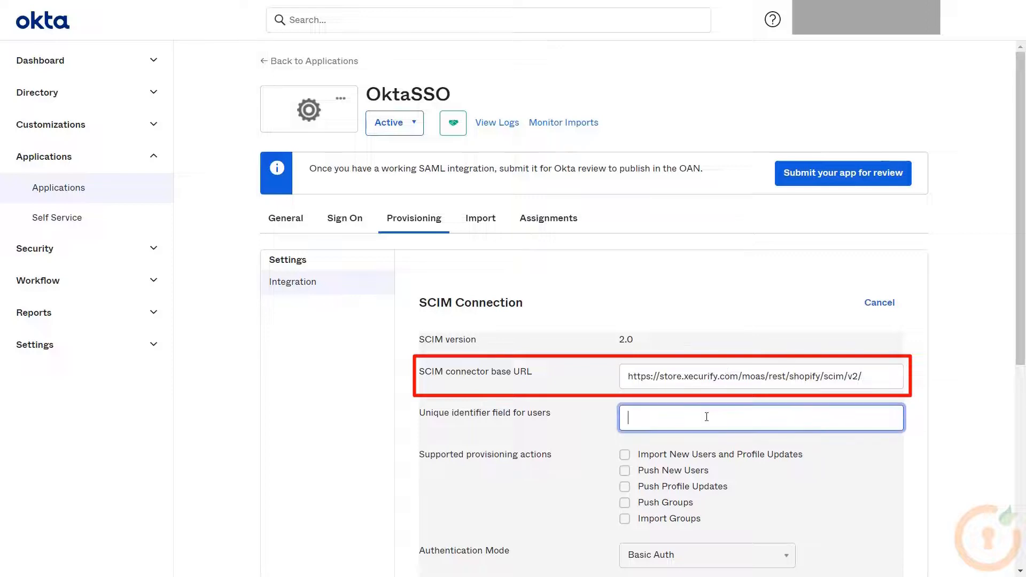
text(email)
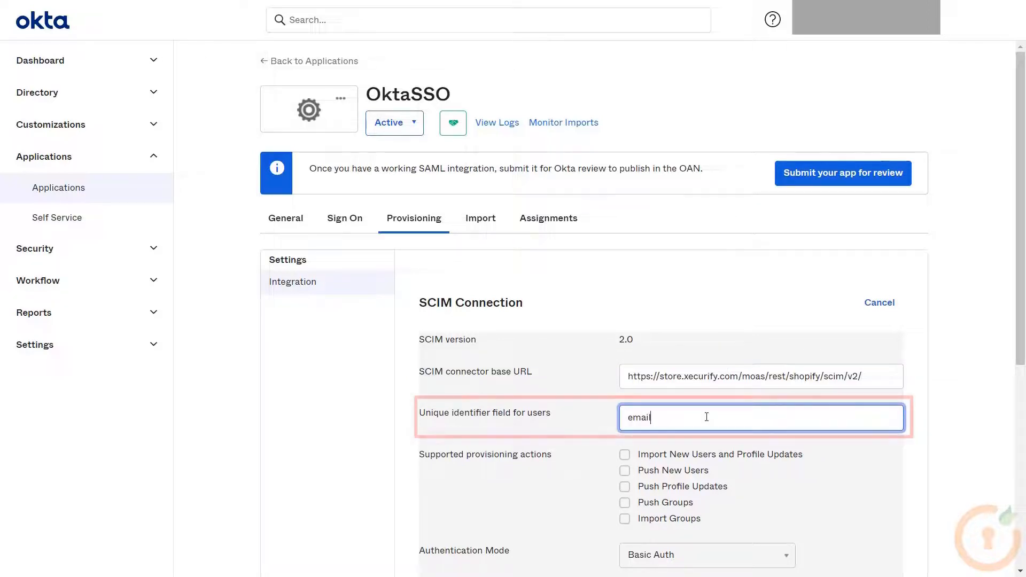
Step: Enable the provisioning actions Import New Users and Profile Updates, Push New Users, and Push Profile Updates
click(625, 455)
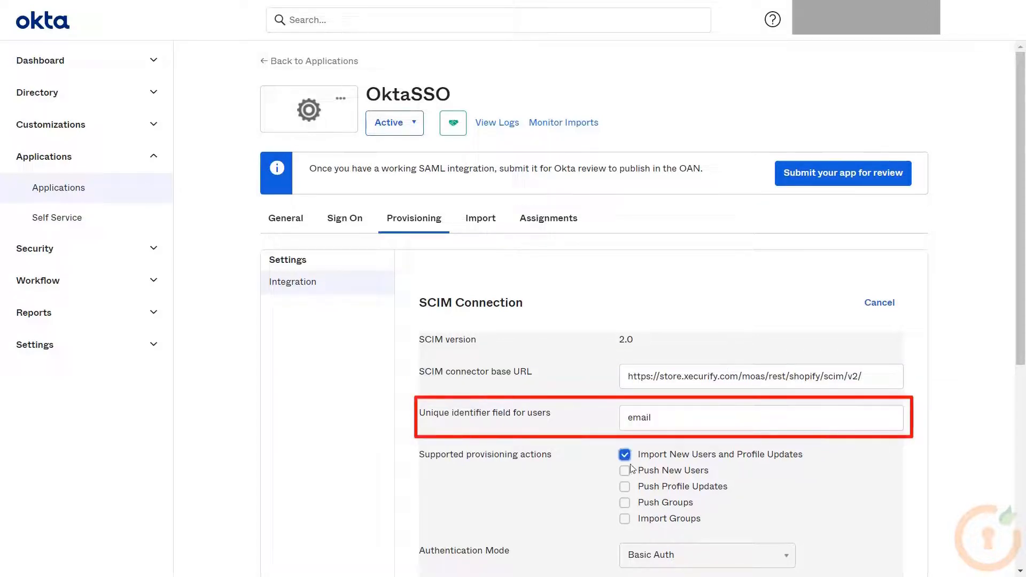
click(625, 471)
click(626, 487)
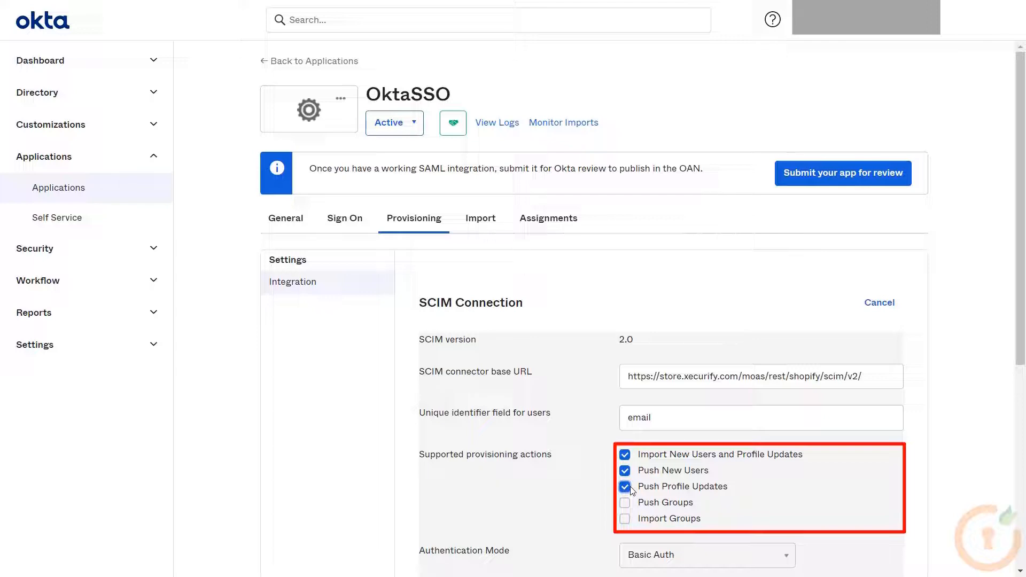
Step: Set OktaSSO's authentication mode to HTTP Header and fill in the bearer token copied from Authorization Header in Shopify's scim-provisioning-deprovision app
scroll(632, 491, down, 2)
click(634, 453)
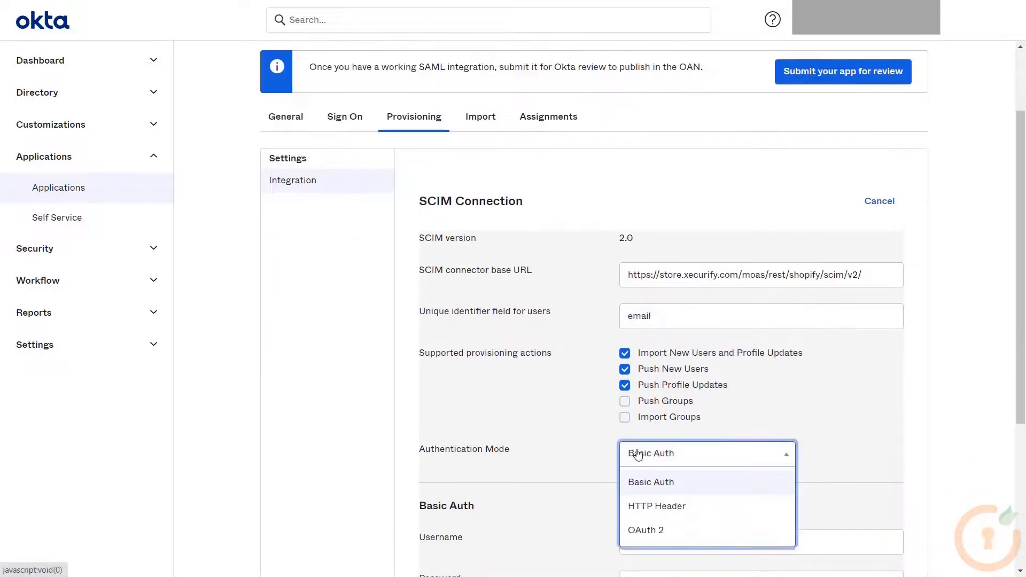
click(669, 509)
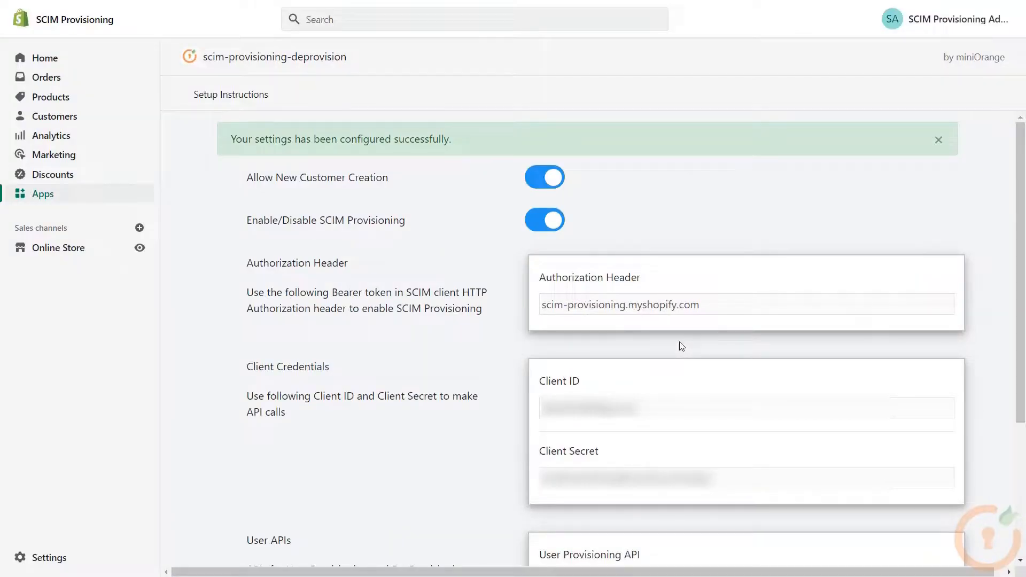
drag(700, 305, 542, 303)
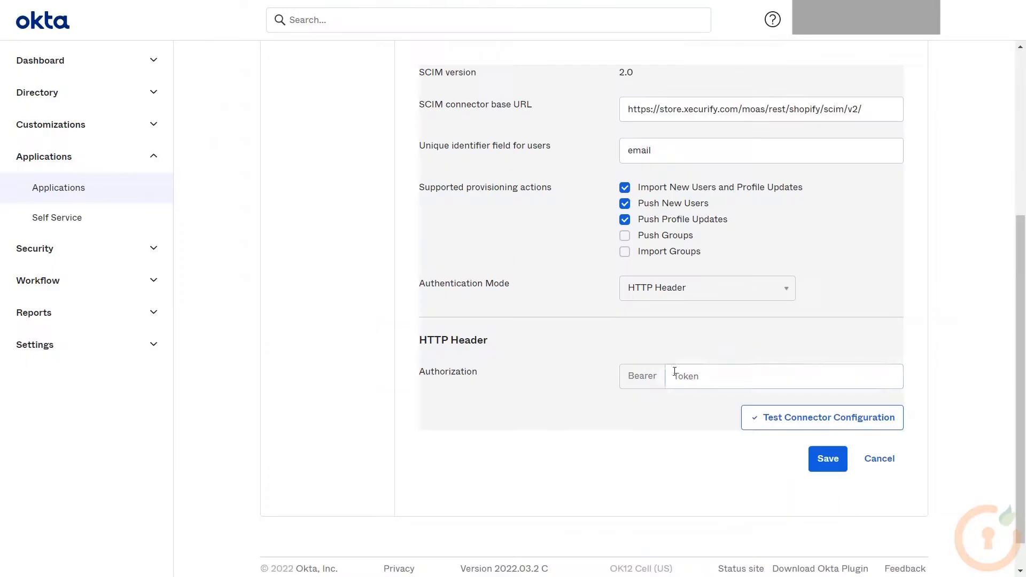
click(696, 377)
key(ctrl+v)
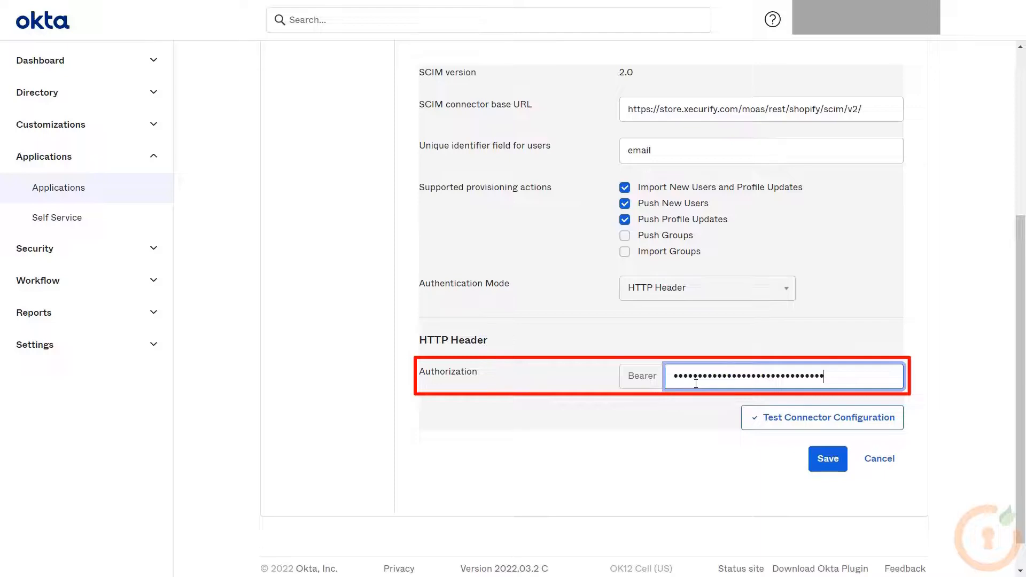
Step: Test the SCIM connector configuration and save the SCIM connection settings
click(765, 418)
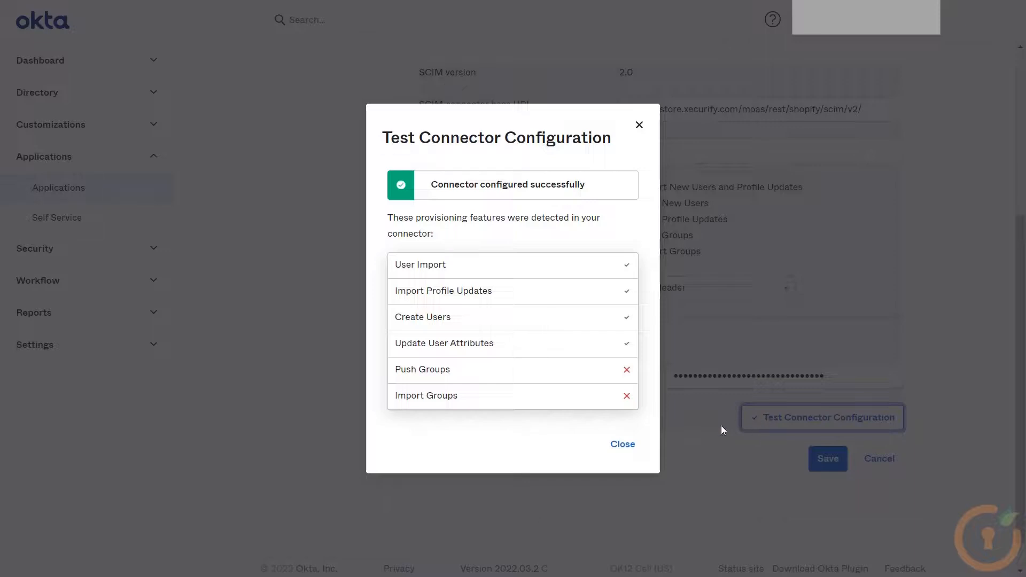
click(619, 445)
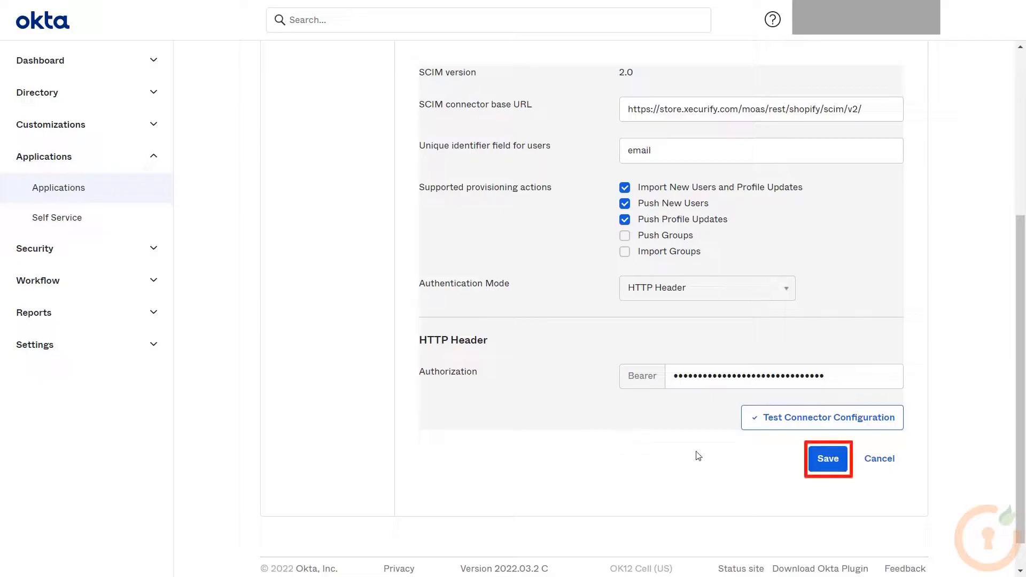
click(839, 460)
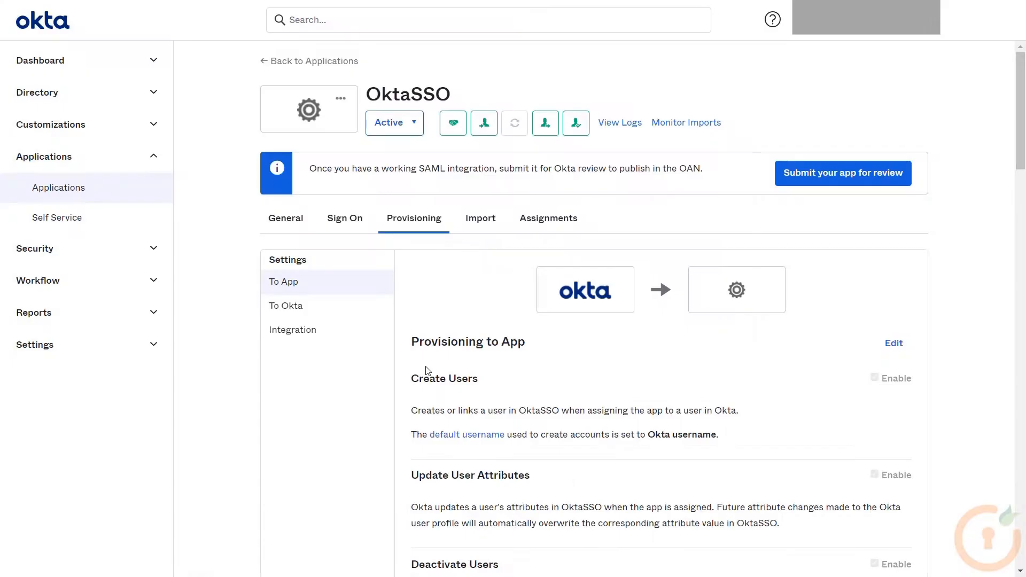
Step: Assign the OktaSSO application to the person listed below test user and finish the assignment
click(561, 221)
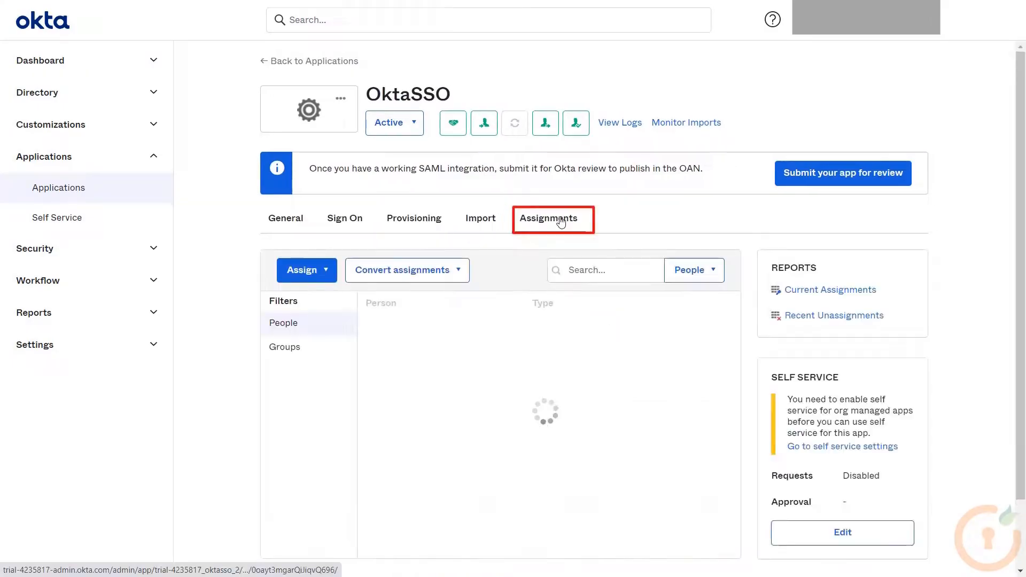
click(325, 271)
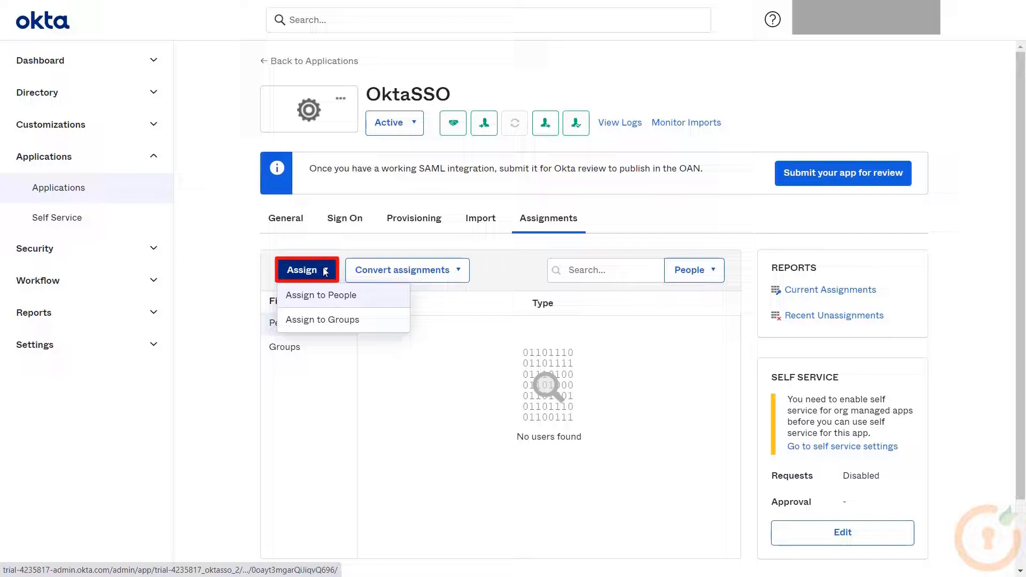
click(320, 297)
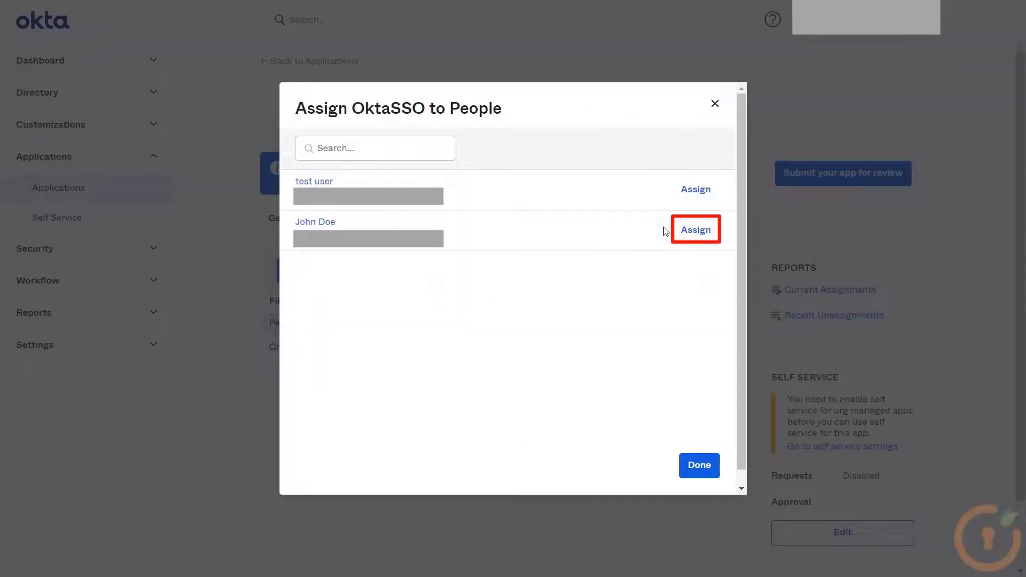
click(695, 230)
click(700, 465)
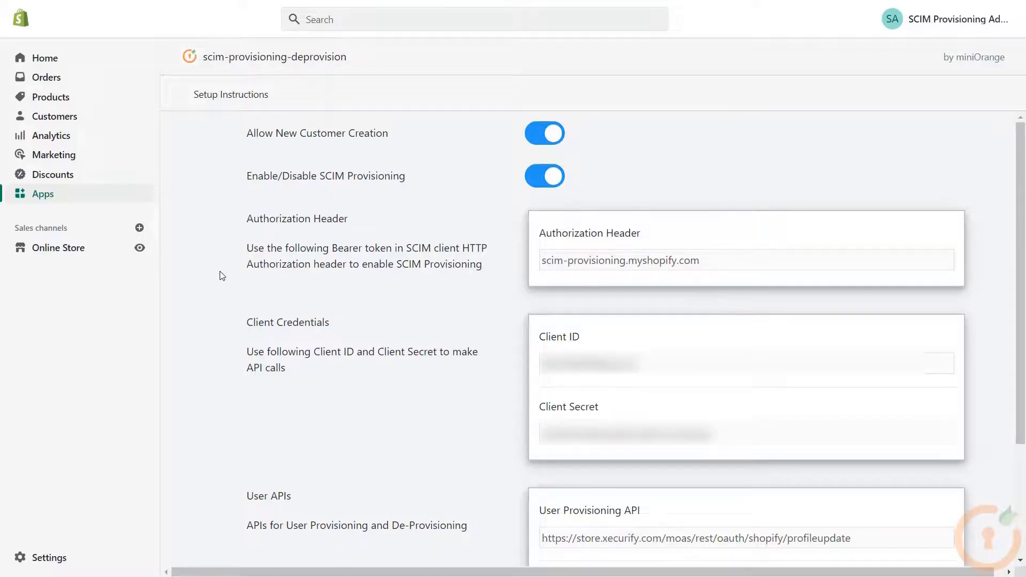
Step: In Shopify, open the assigned user's record from the customer list to check the provisioning
click(79, 118)
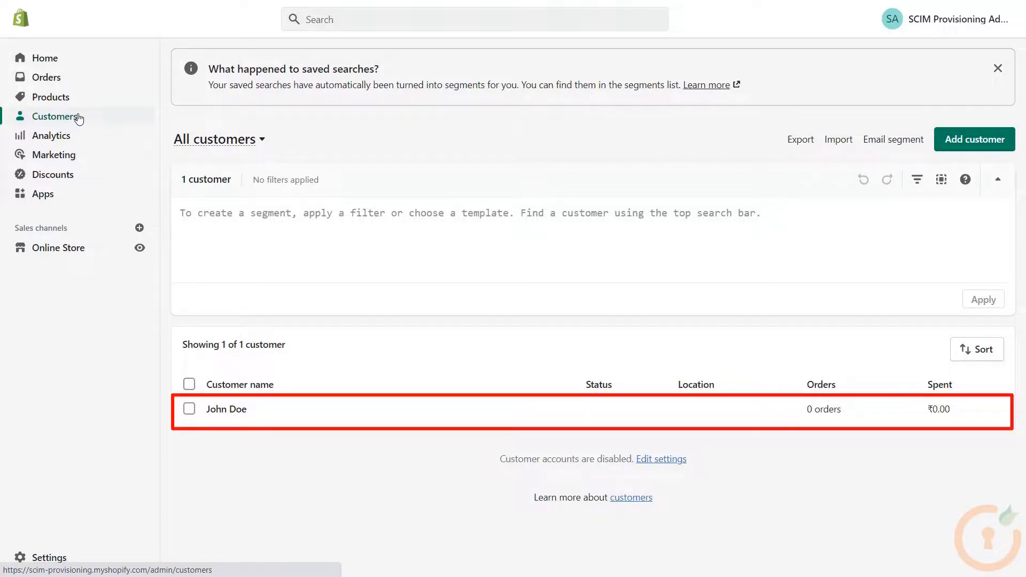
click(225, 410)
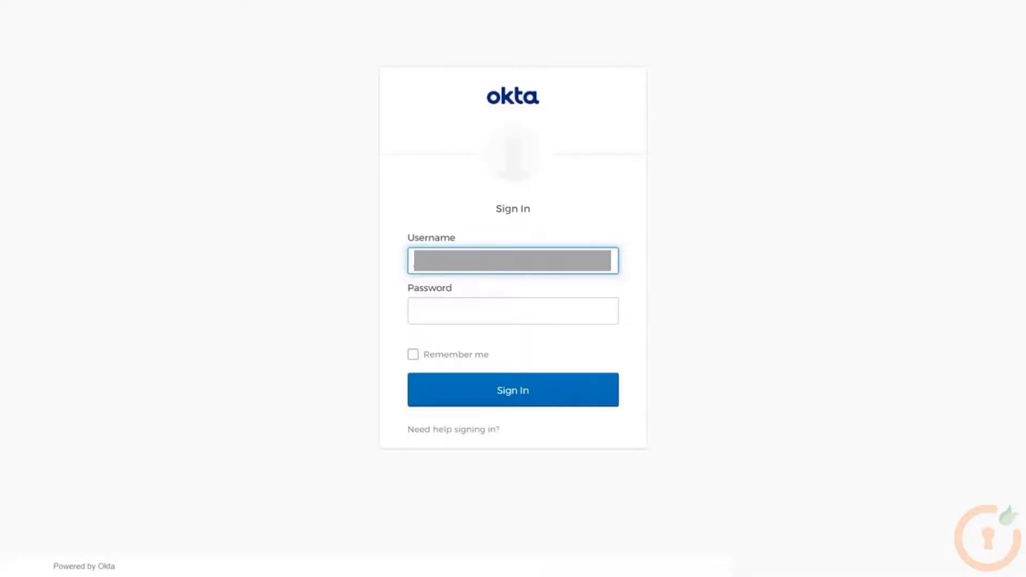
Step: Enter the user's account password on the Okta sign-in page and sign in
click(513, 311)
text(•••••••••••••••)
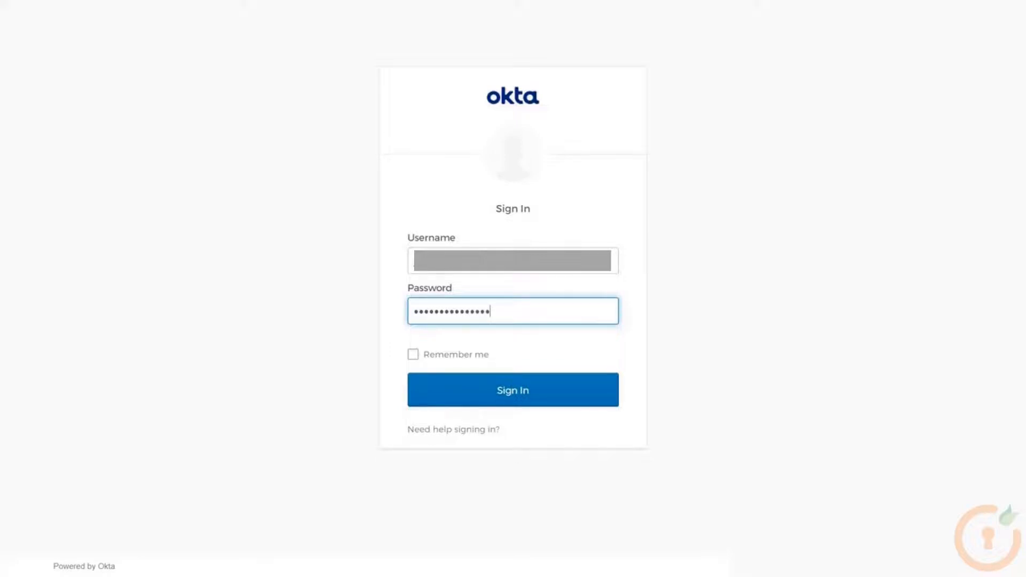
key(Return)
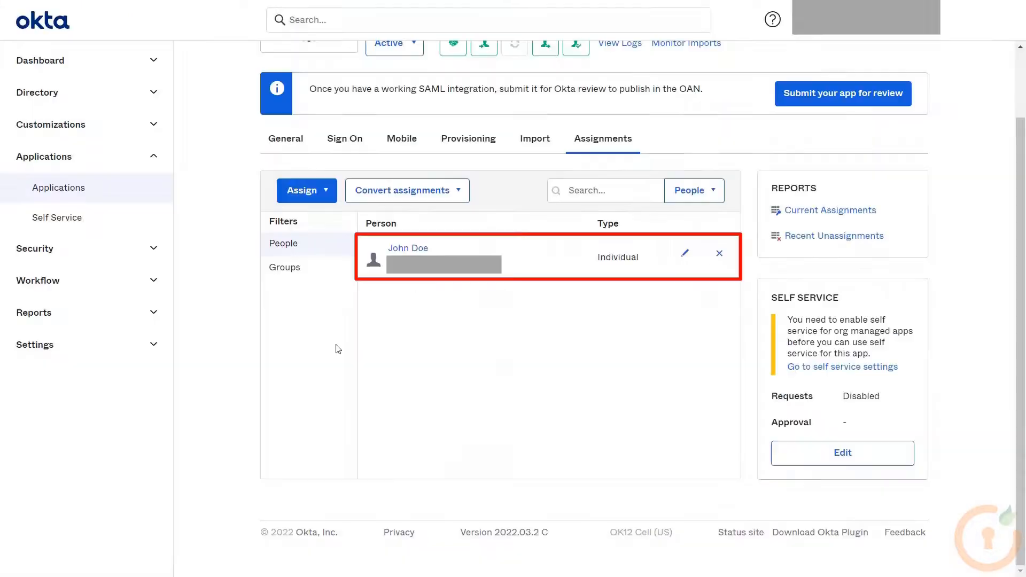
Step: In the Okta admin console, unassign the individually assigned person from the SCIM application
click(719, 252)
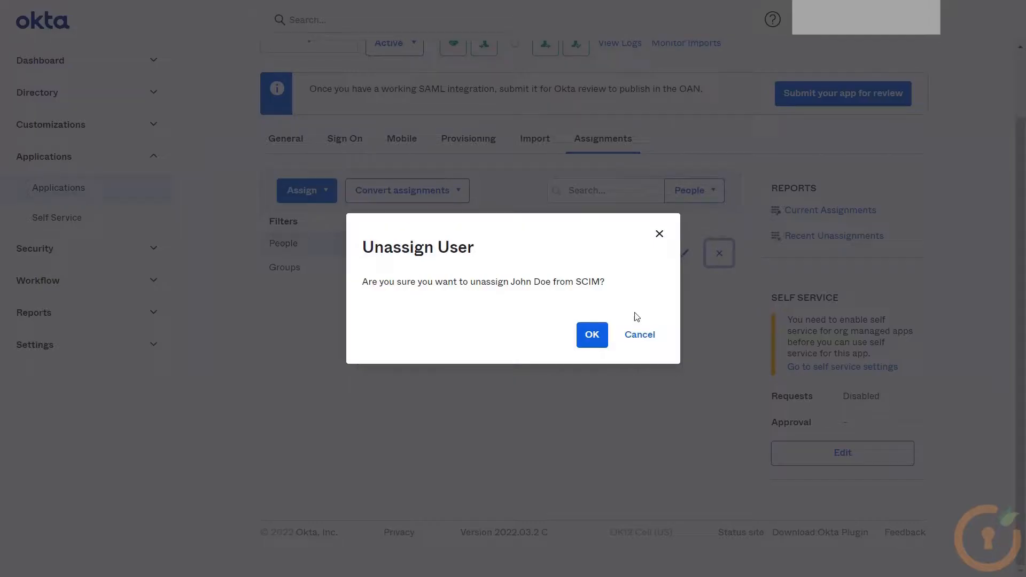
click(592, 335)
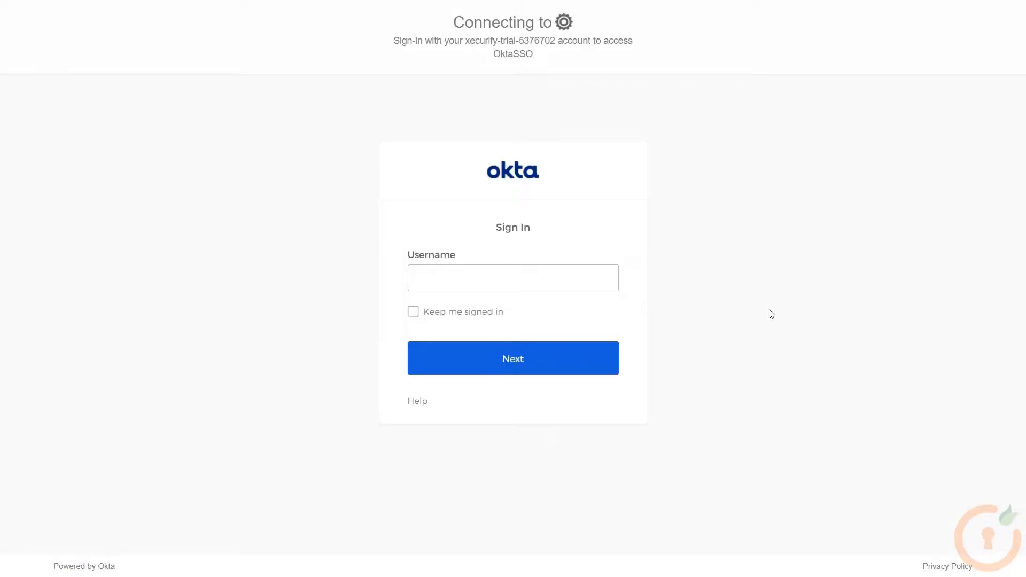
Step: Try to sign in to OktaSSO with the unassigned user's username
key(ctrl+v)
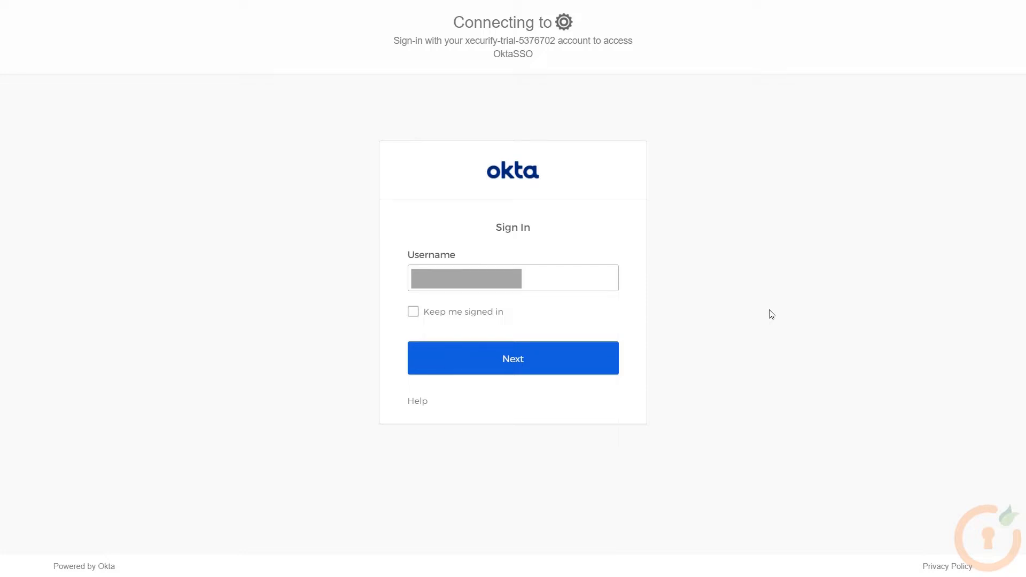
text(com)
key(Return)
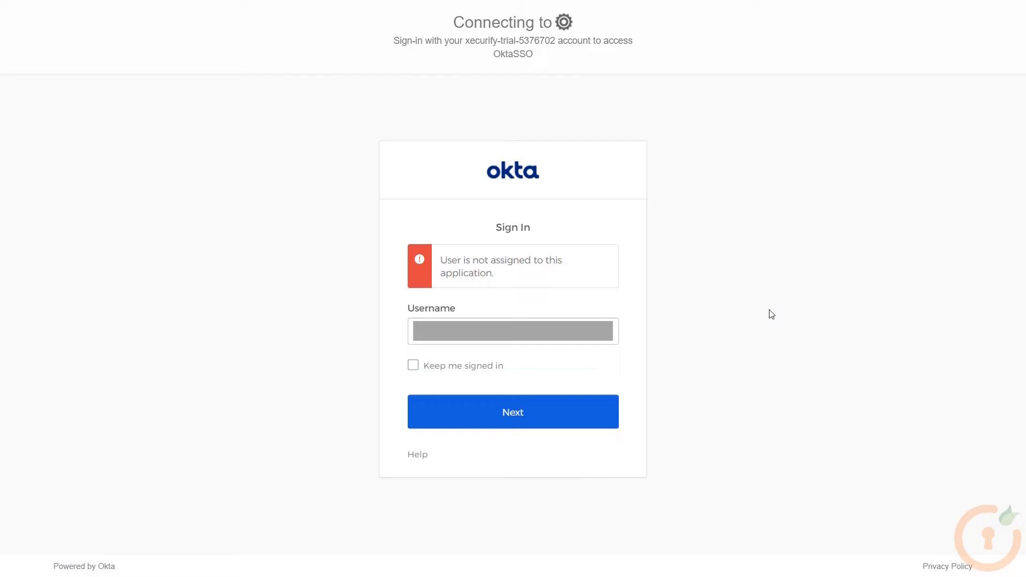